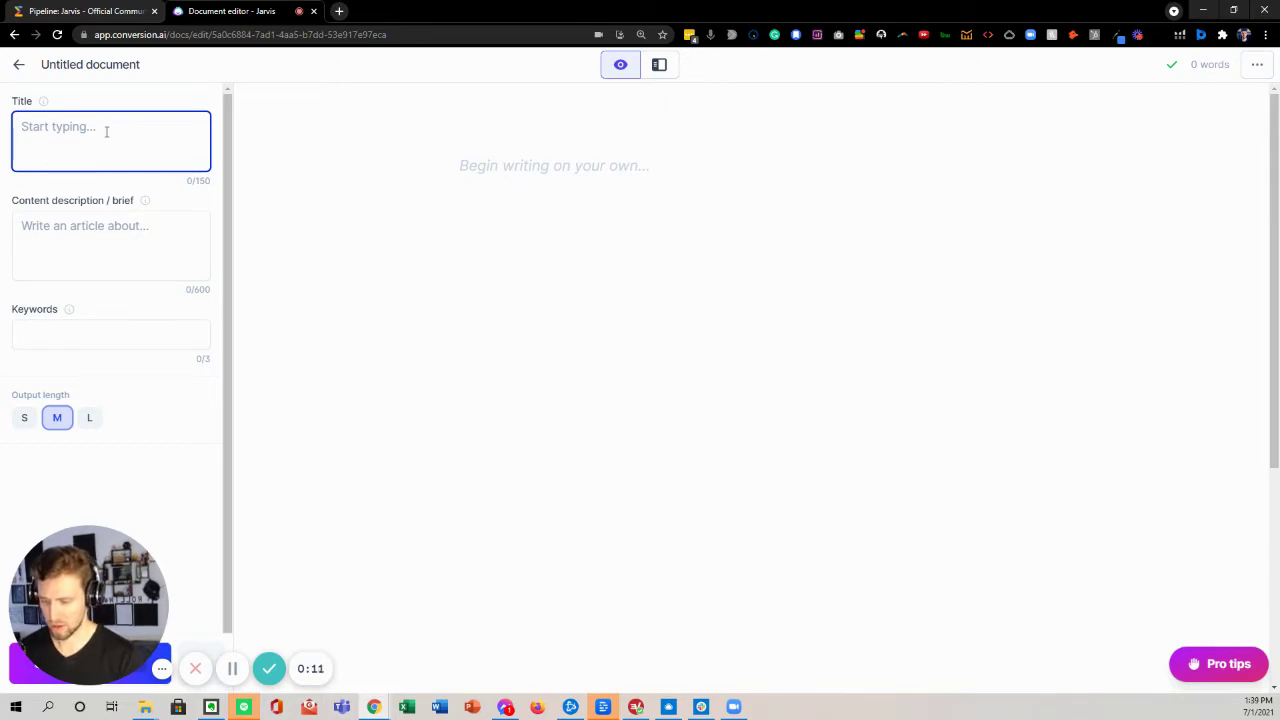
# Title the document "Joint Ventures" and enter the content description "How to structure a joint venture deal."
pyautogui.write('Jopi')
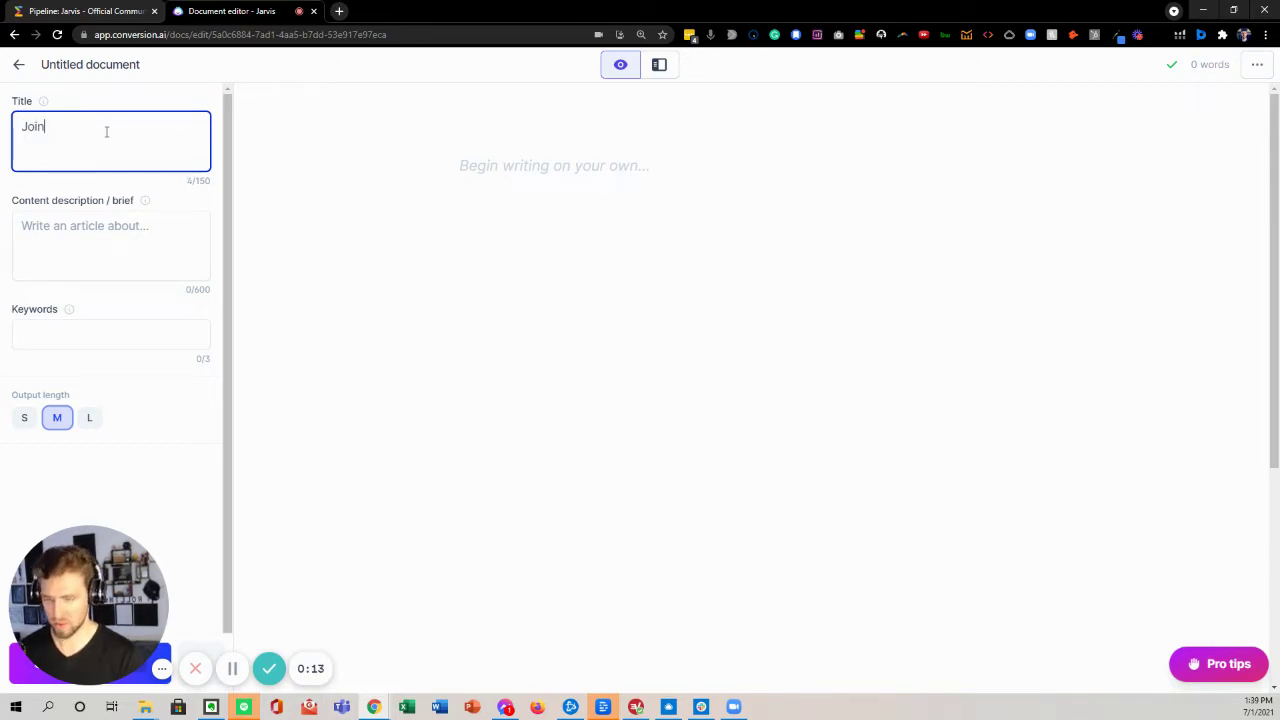
pyautogui.write('t Ventures')
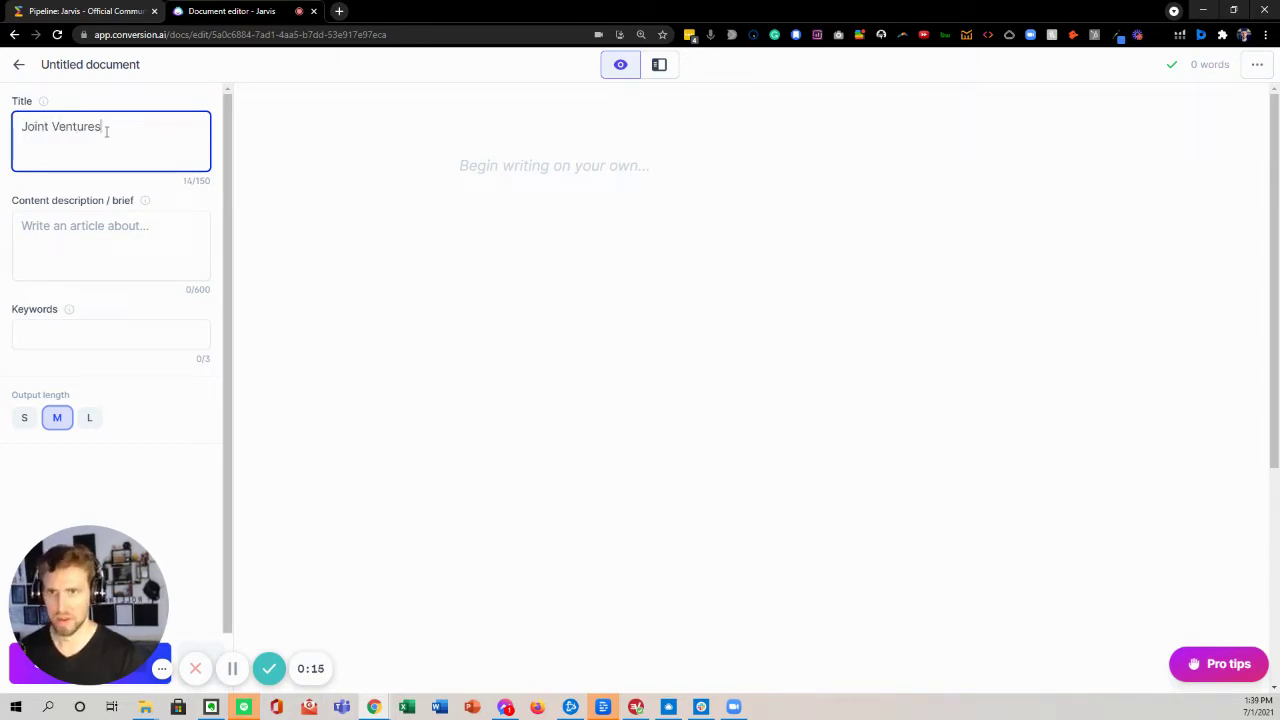
pyautogui.click(131, 224)
pyautogui.write('How to ')
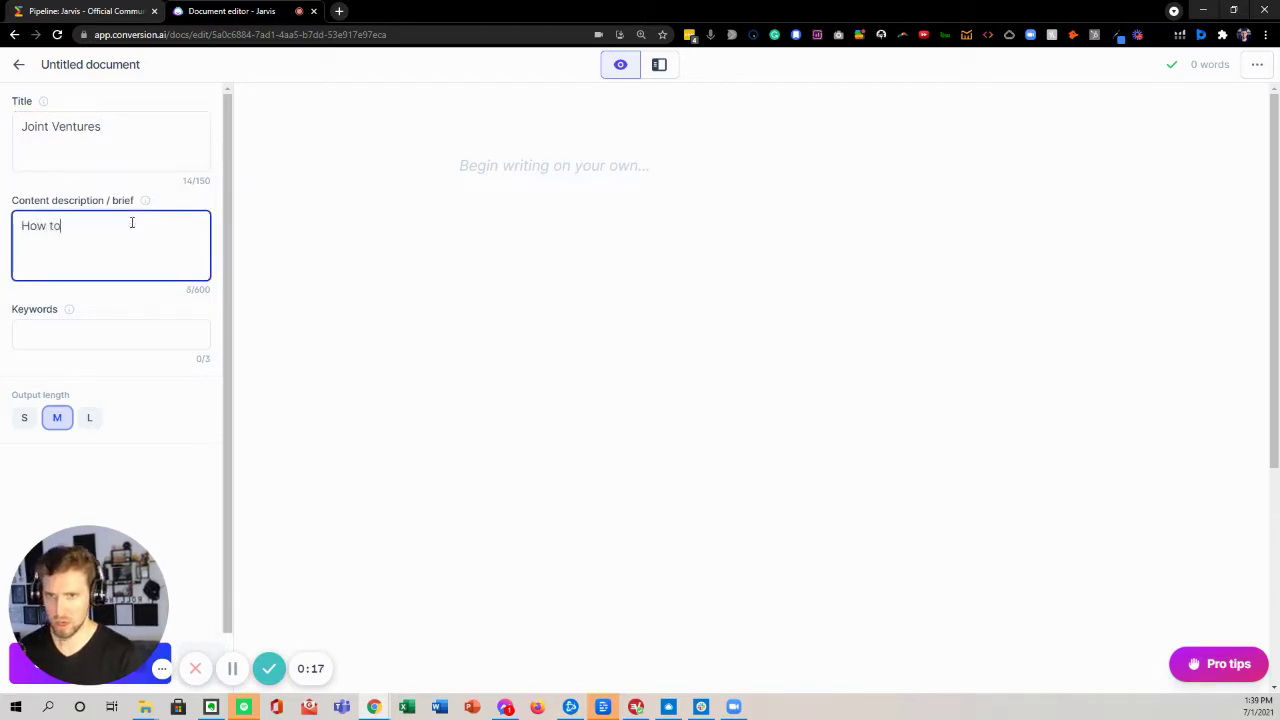
pyautogui.write('structur')
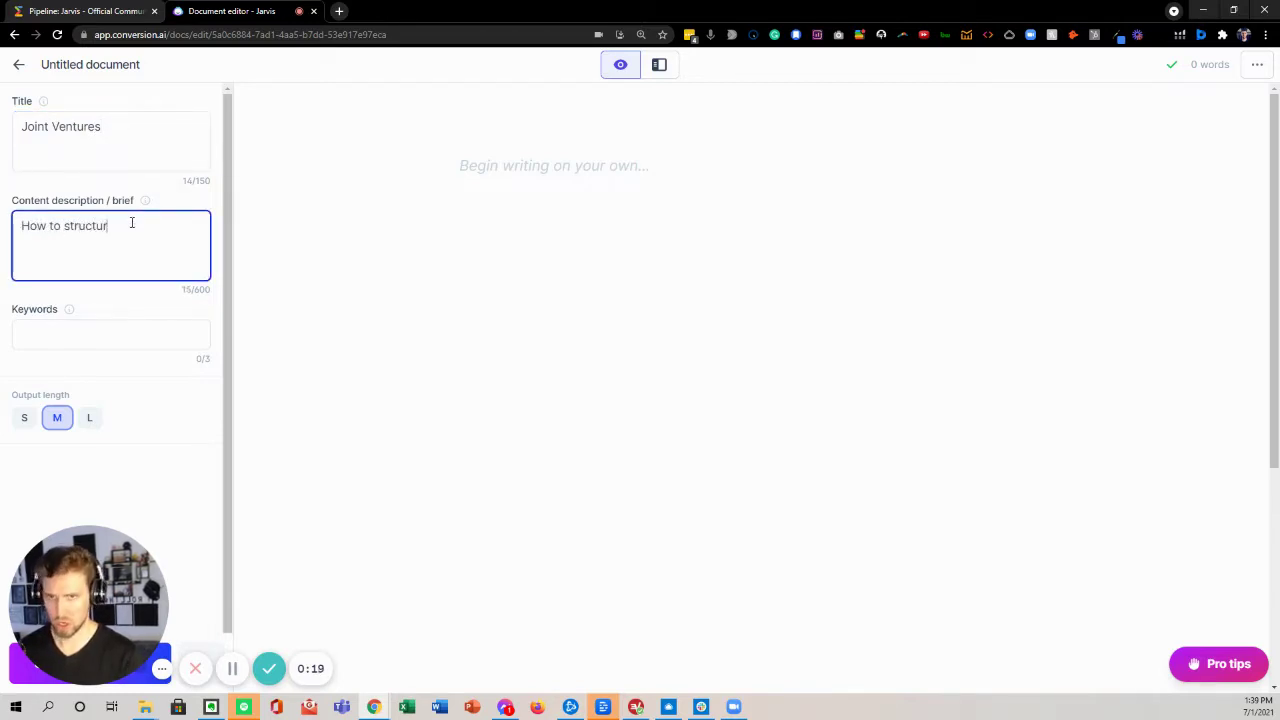
pyautogui.write('e a joint venture dea')
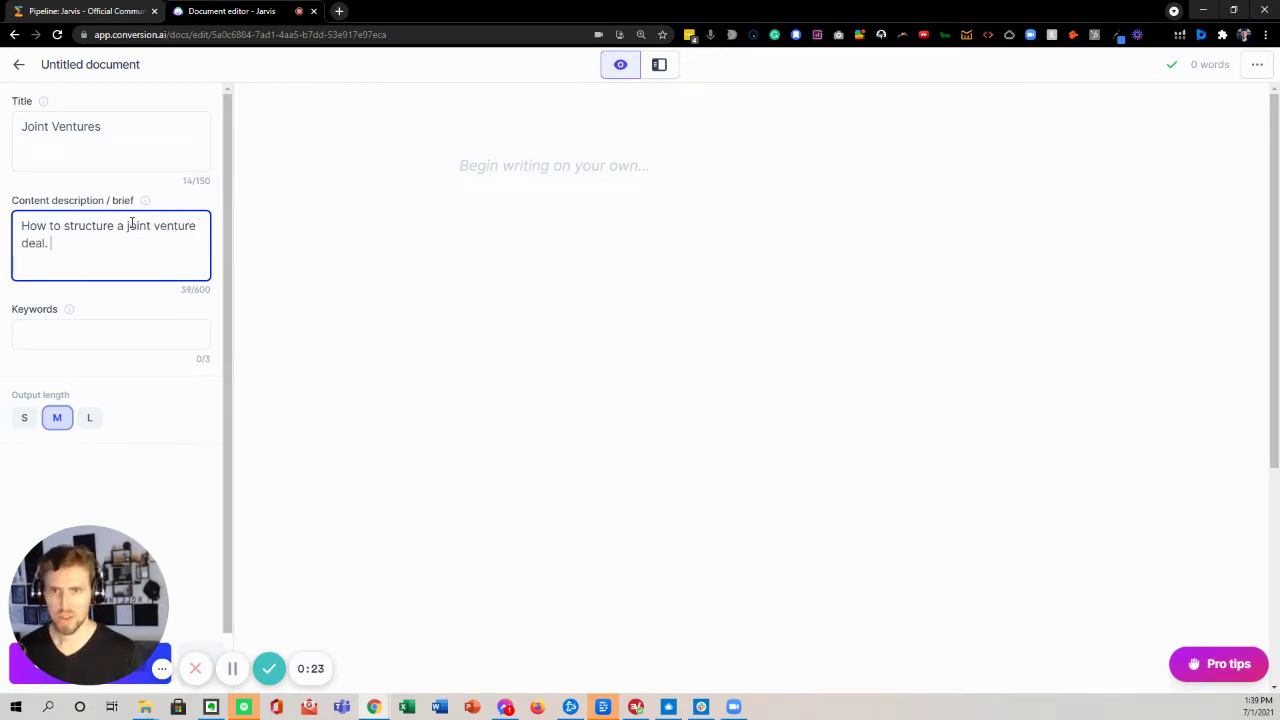
pyautogui.write('l.')
# Check the Pro tips for the keyboard shortcuts that run Jarvis commands
pyautogui.click(555, 172)
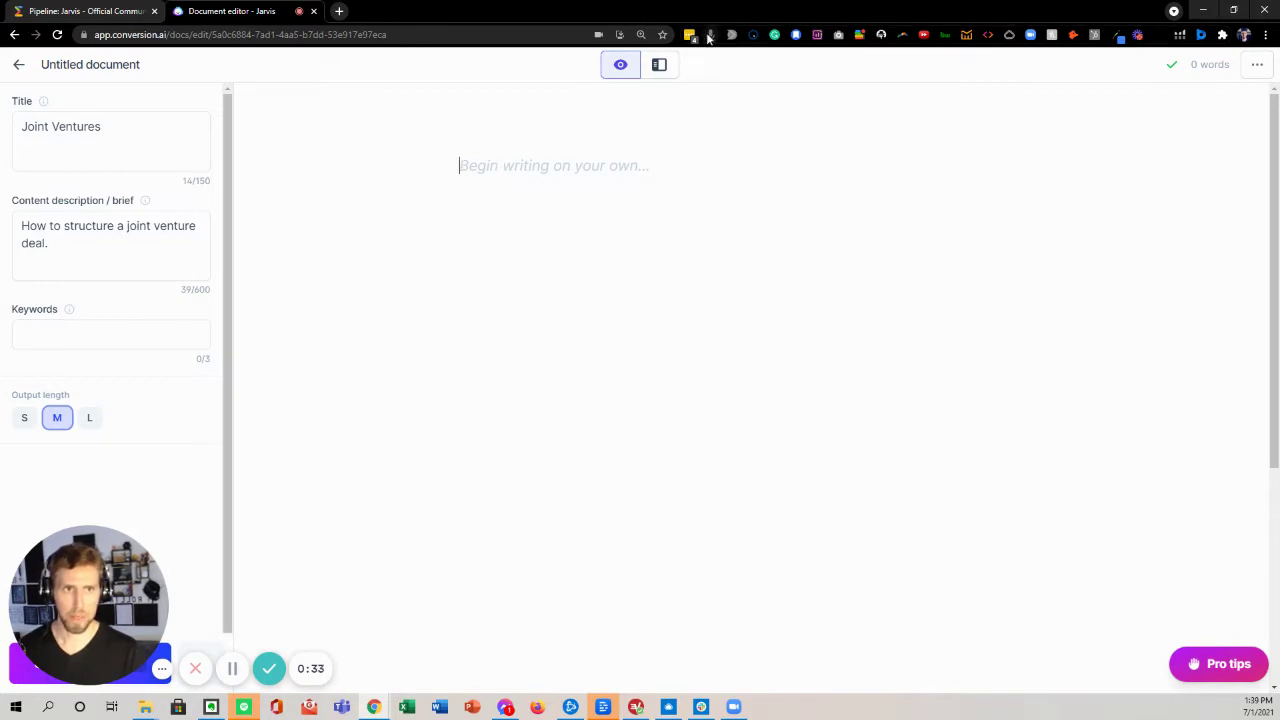
pyautogui.click(1210, 664)
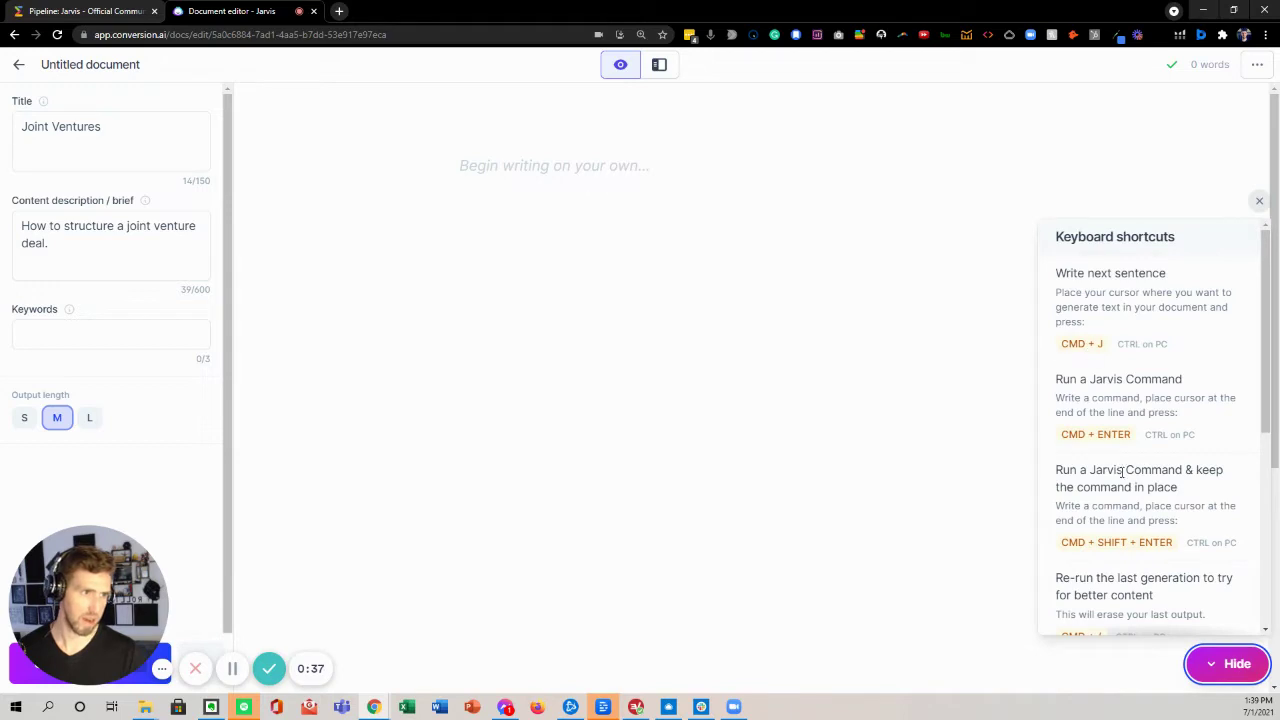
pyautogui.click(1238, 663)
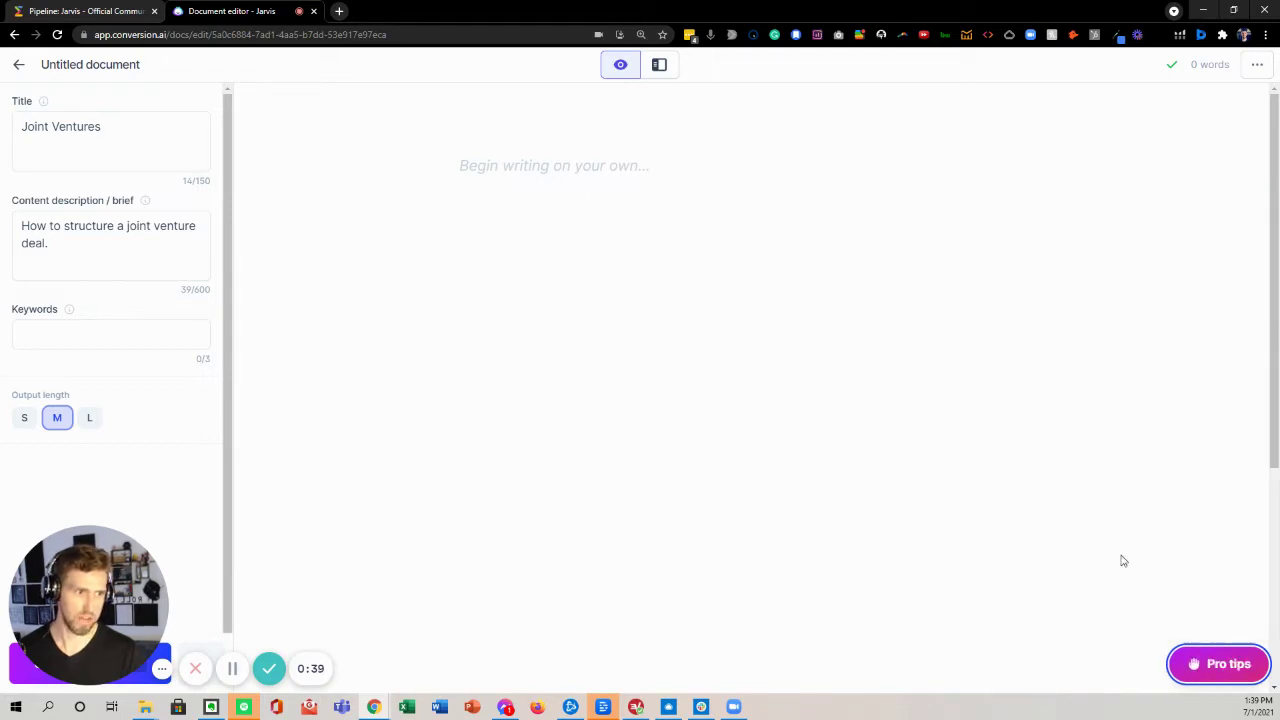
pyautogui.write('wfqfwf')
pyautogui.press('BackSpace')
pyautogui.press('BackSpace')
pyautogui.press('BackSpace')
pyautogui.press('BackSpace')
pyautogui.press('BackSpace')
pyautogui.press('BackSpace')
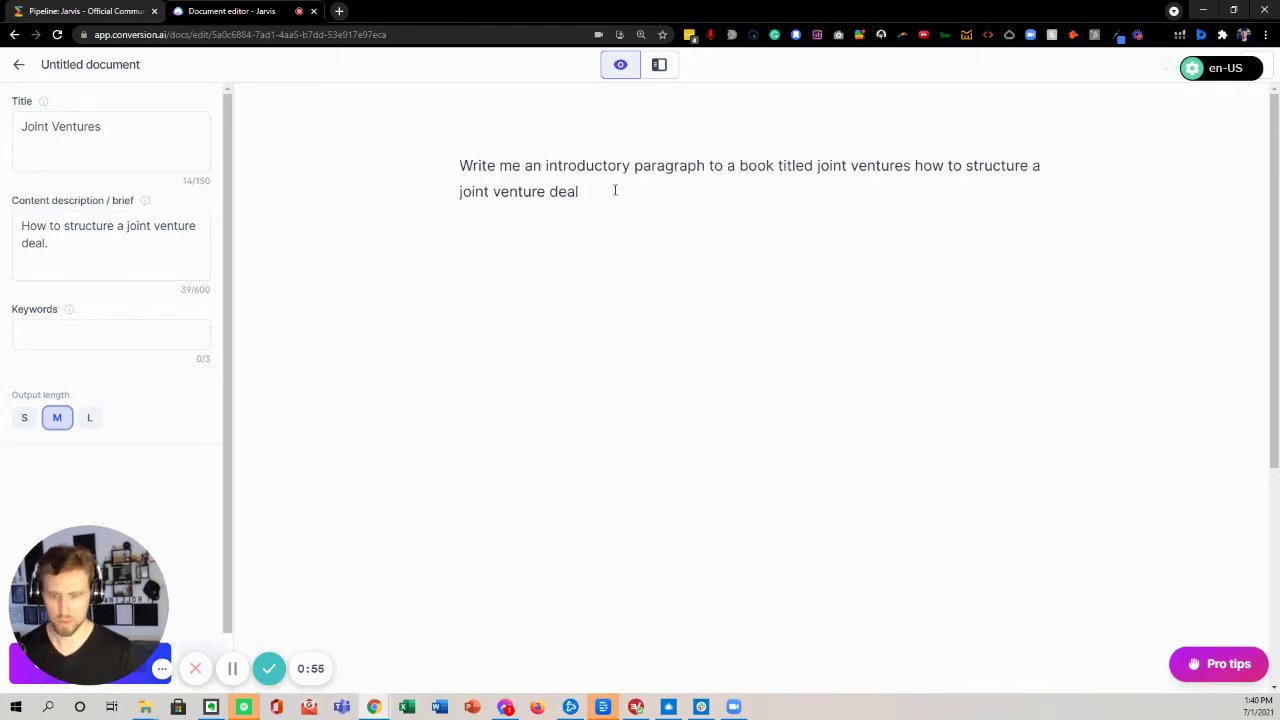
# Dictate and run the command "Write me an introductory paragraph to a book titled joint ventures how to structure a joint venture deal"
pyautogui.click(710, 35)
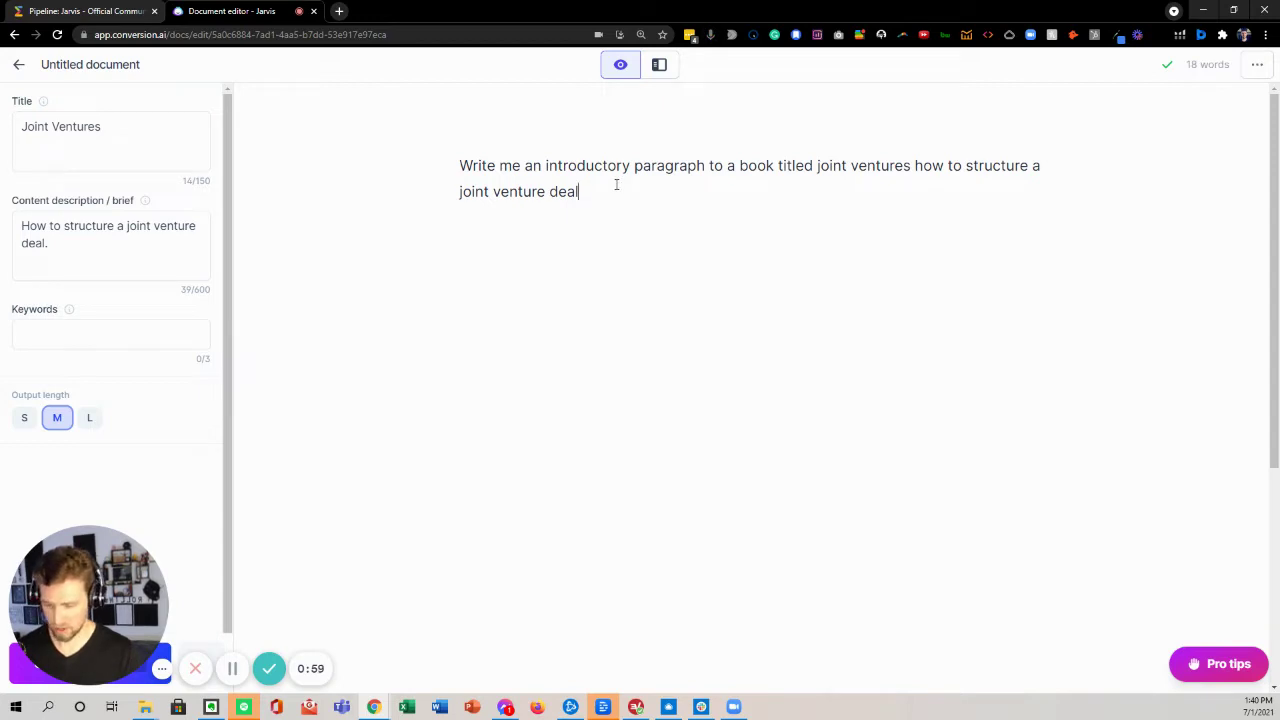
pyautogui.hotkey('ctrl', 'a')
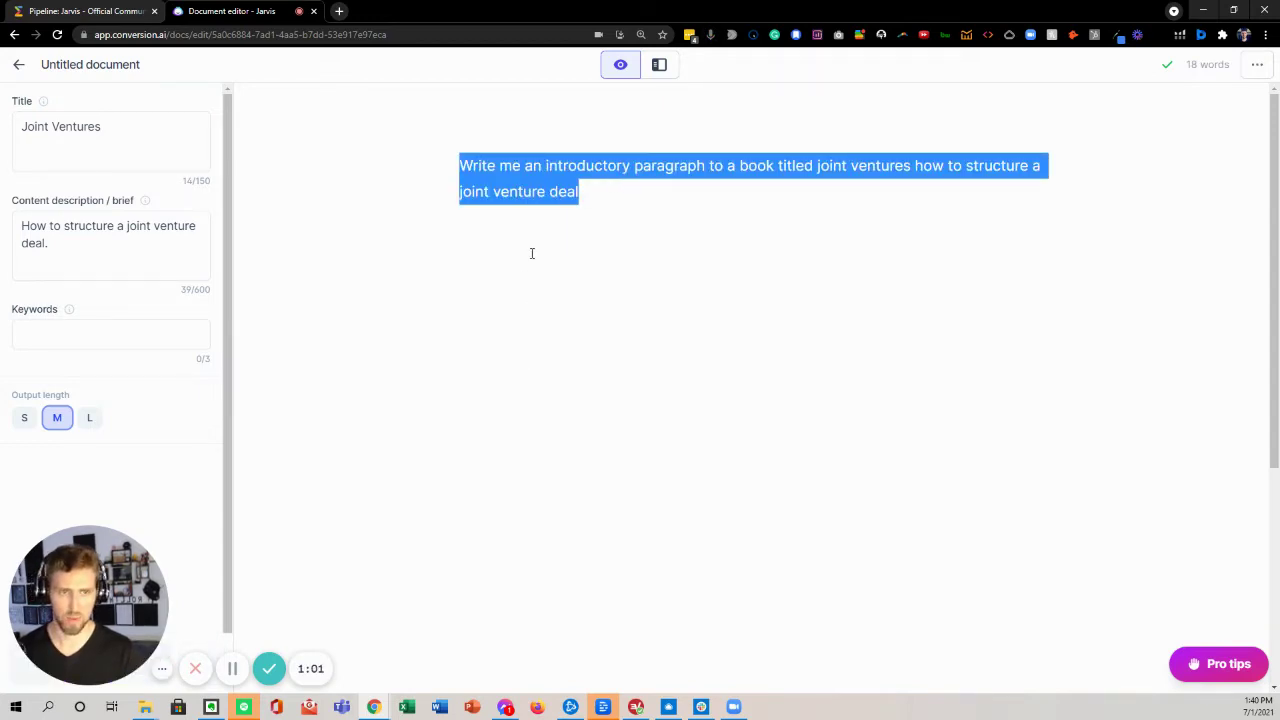
pyautogui.hotkey('ctrl', 'Return')
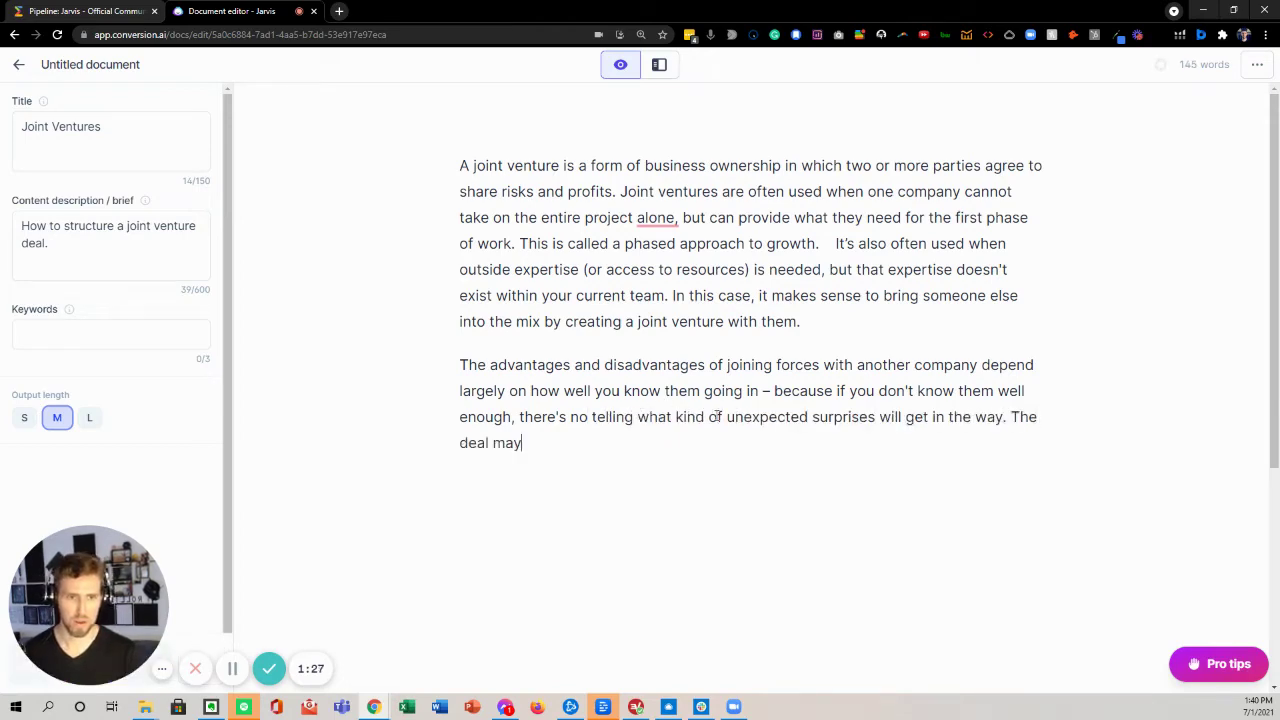
# Set the output length to L and have Jarvis continue the article repeatedly from the end of the text
pyautogui.scroll(-1, 686, 406)
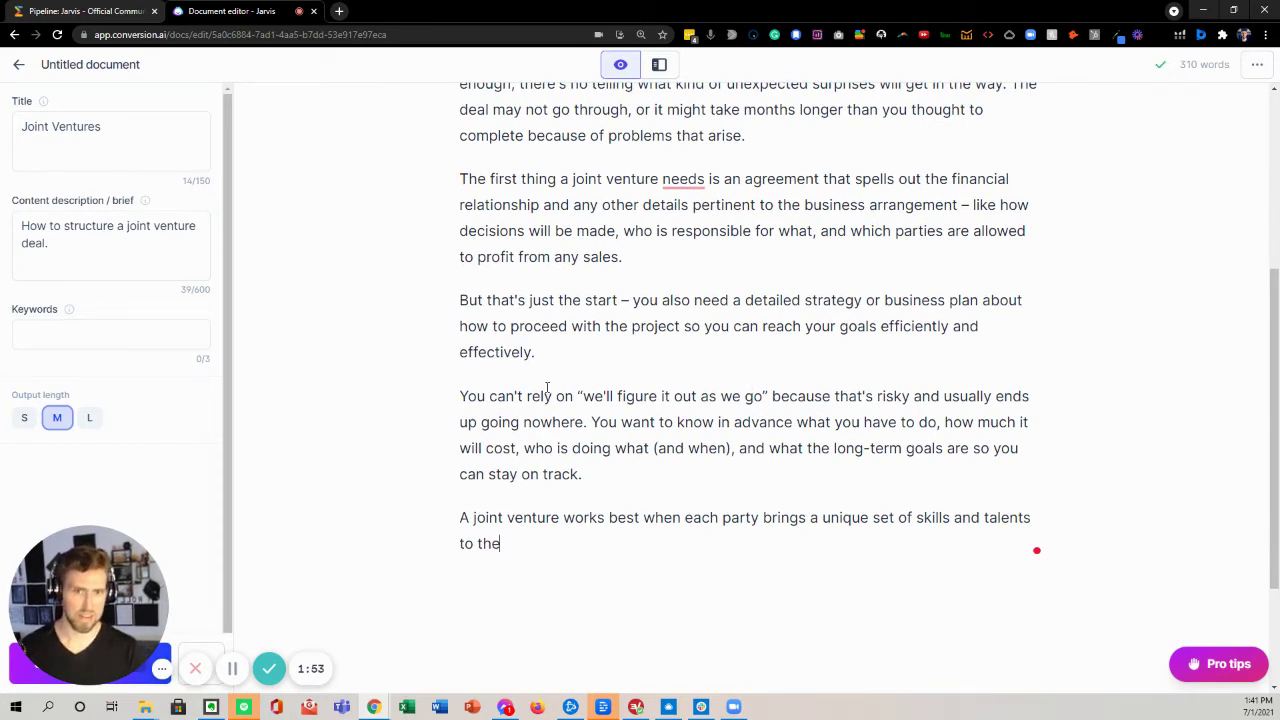
pyautogui.click(90, 418)
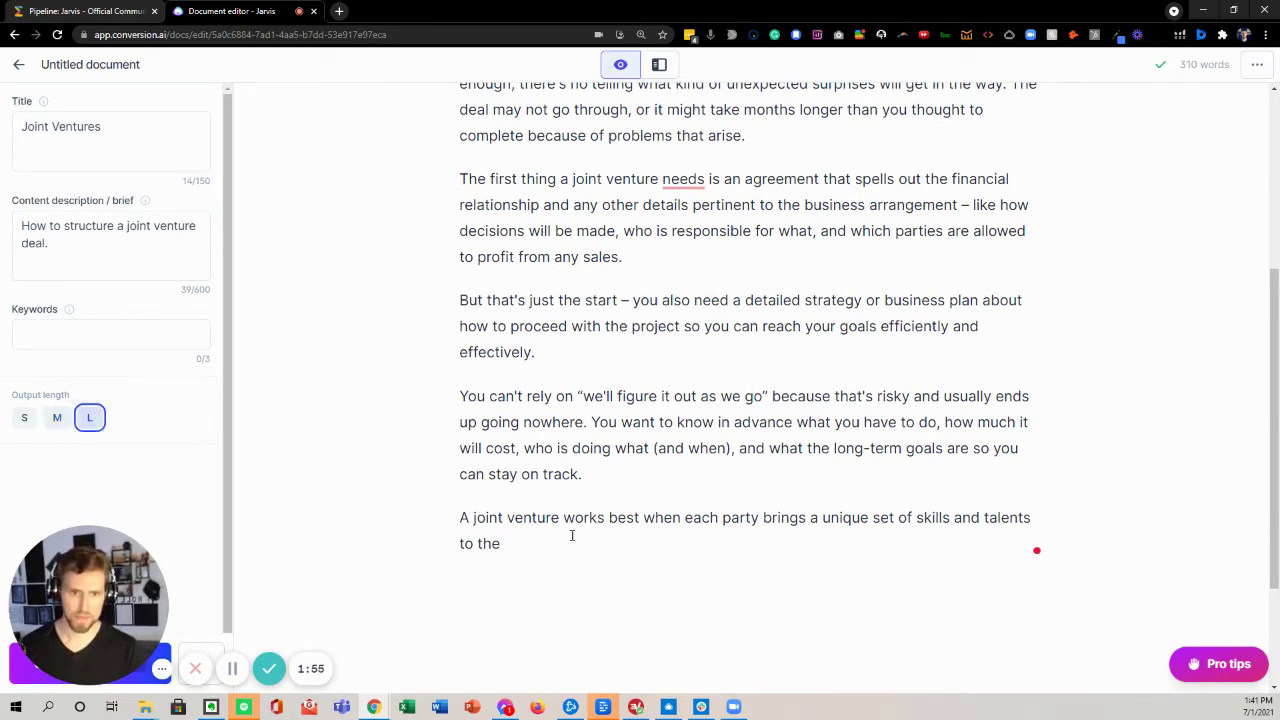
pyautogui.click(584, 540)
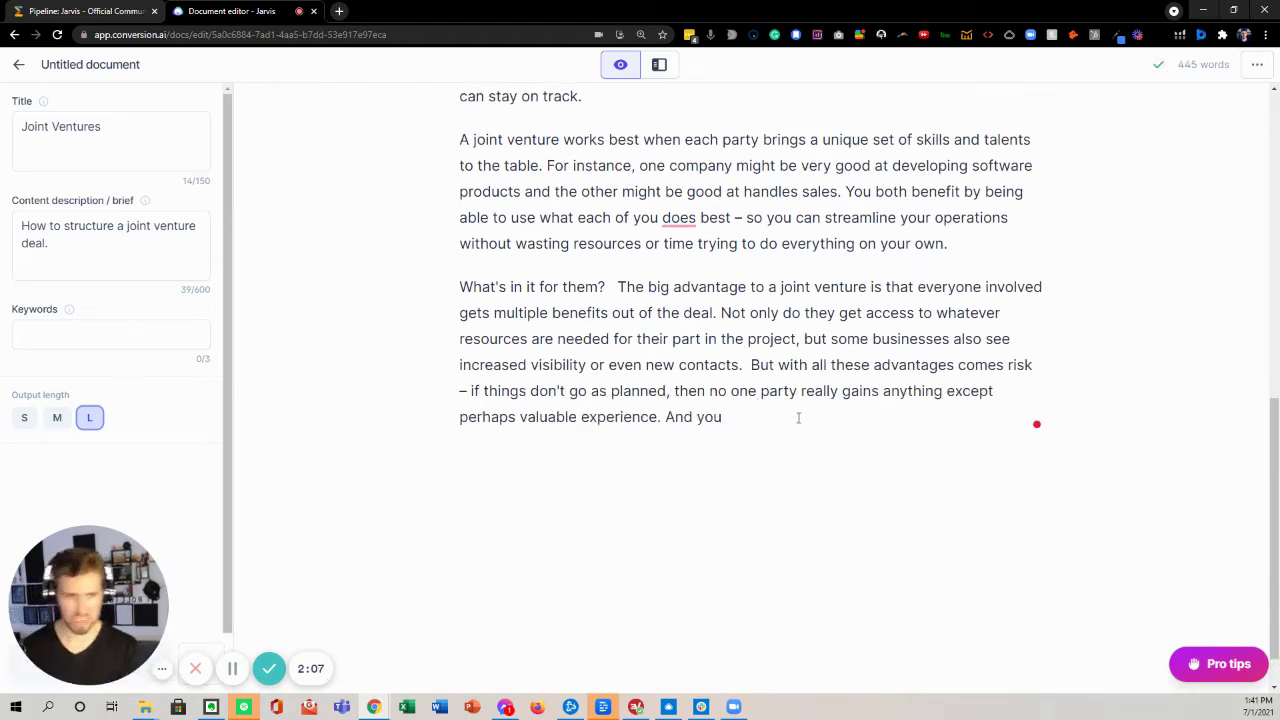
pyautogui.hotkey('ctrl', 'Return')
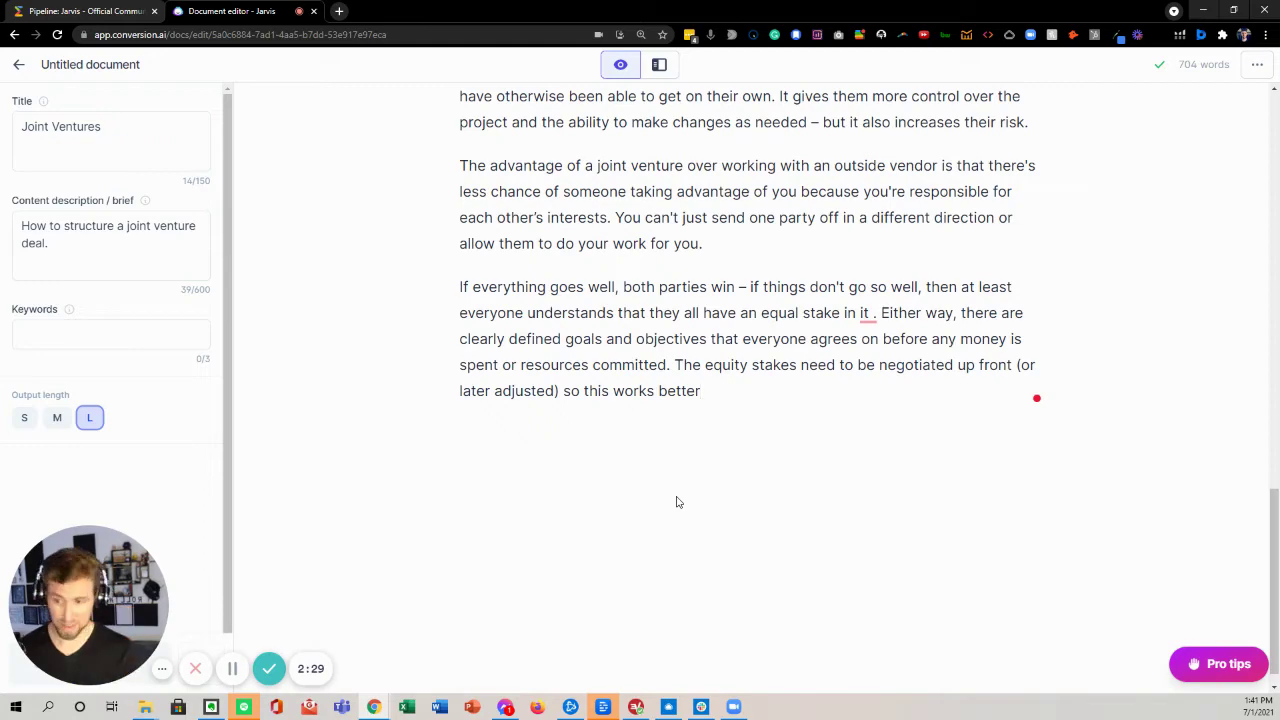
pyautogui.hotkey('ctrl', 'Return')
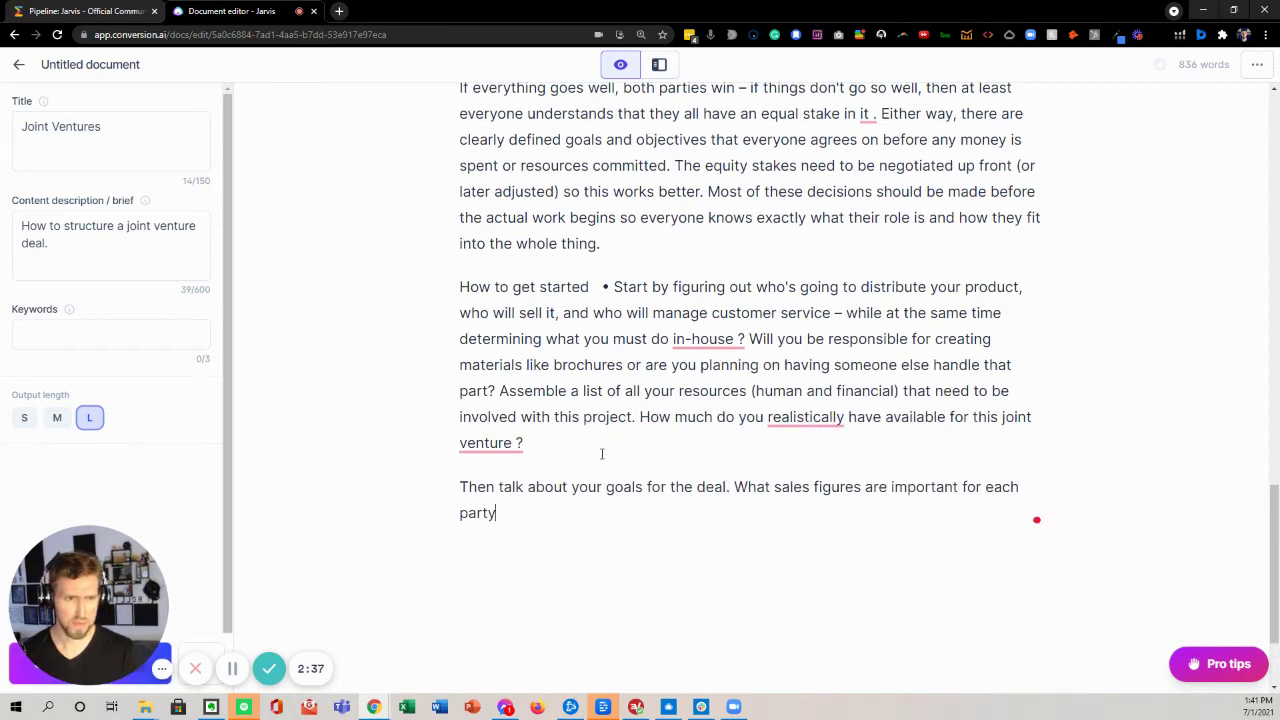
pyautogui.scroll(-1, 601, 453)
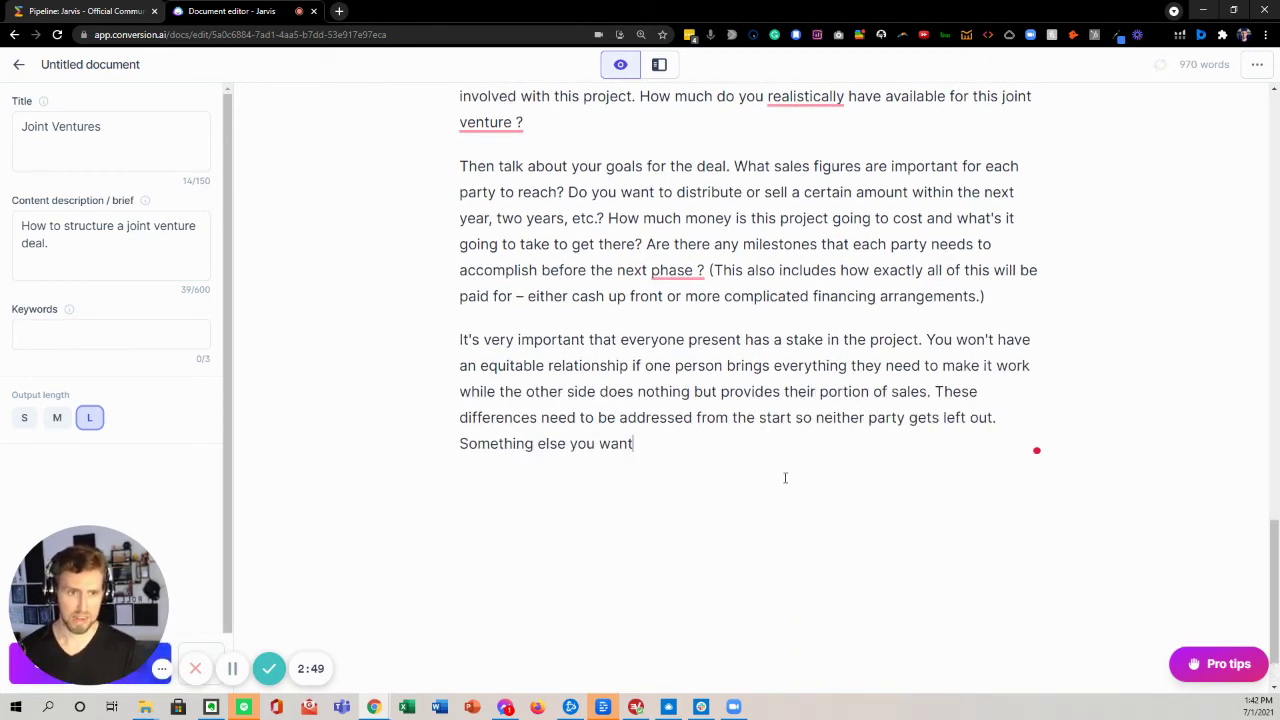
# Delete the unfinished closing fragment "Something else you want" and add a "***" separator line below the last paragraph
pyautogui.moveTo(647, 443); pyautogui.dragTo(459, 443)
pyautogui.press('BackSpace')
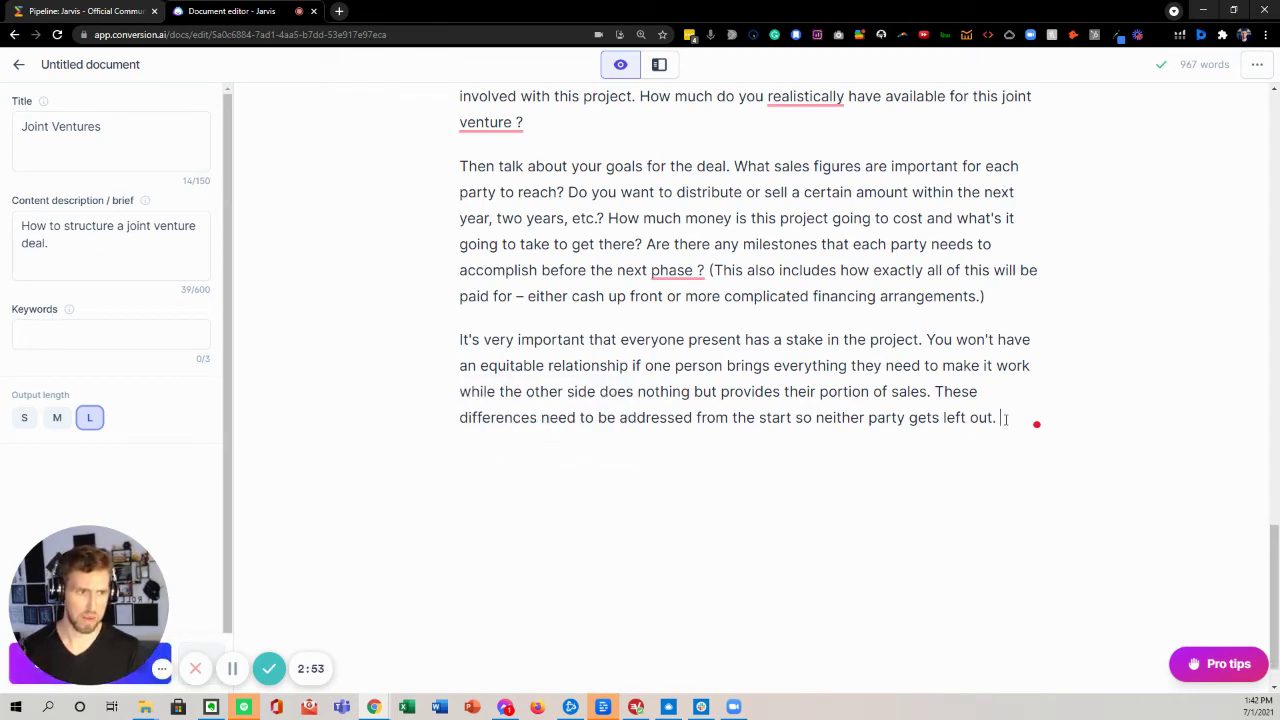
pyautogui.press('Return')
pyautogui.write('***')
pyautogui.press('Return')
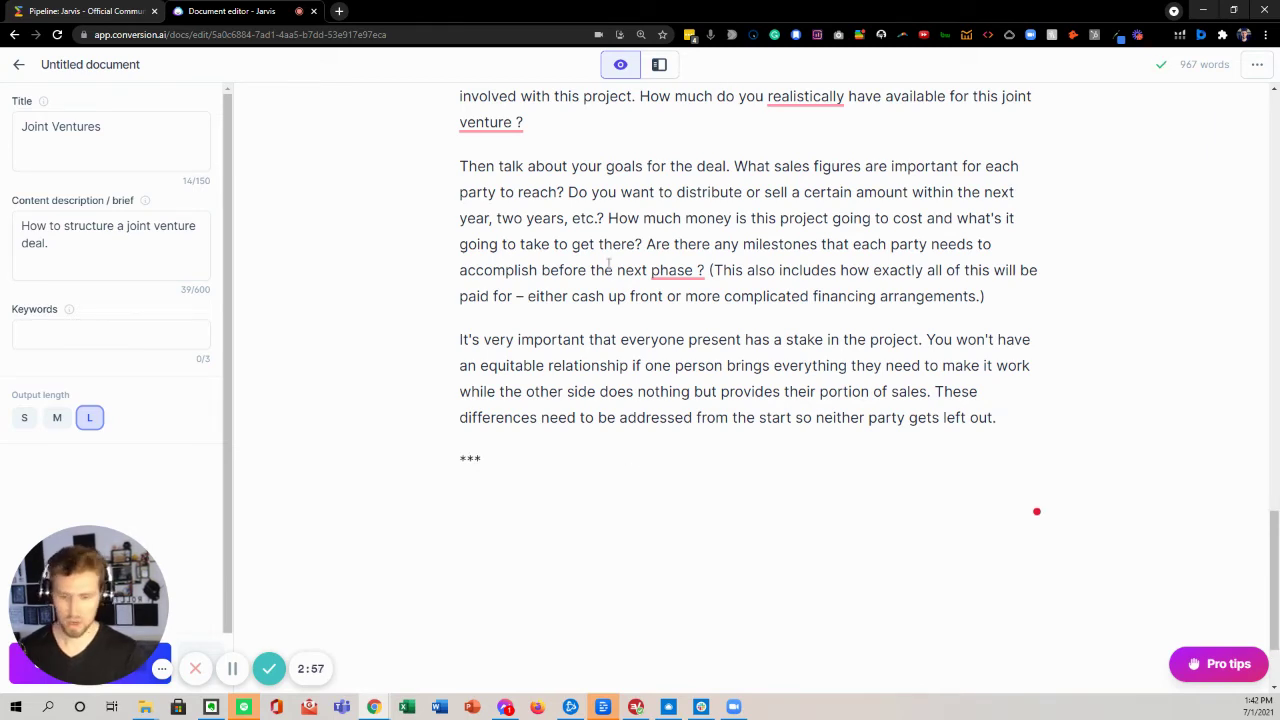
# Dictate the command "Write me a bullet point list of the benefits of joint ventures" below the separator and run it
pyautogui.click(712, 36)
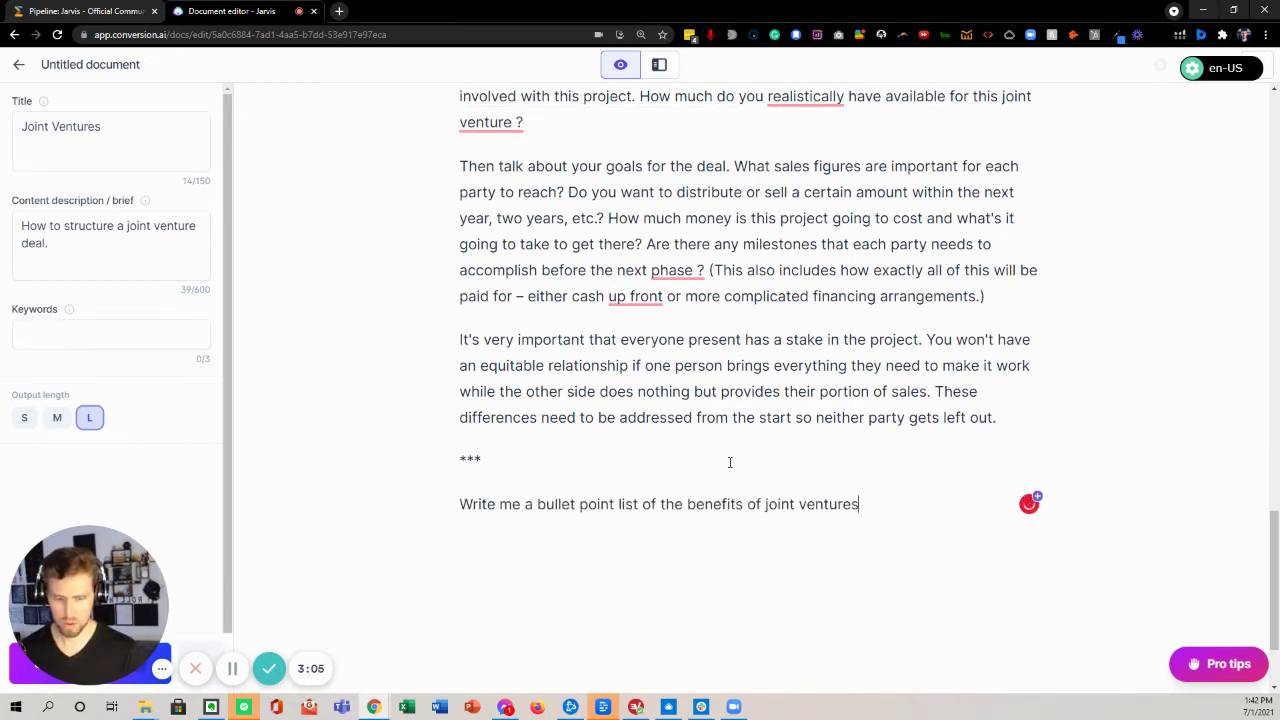
pyautogui.hotkey('shift', 'Home')
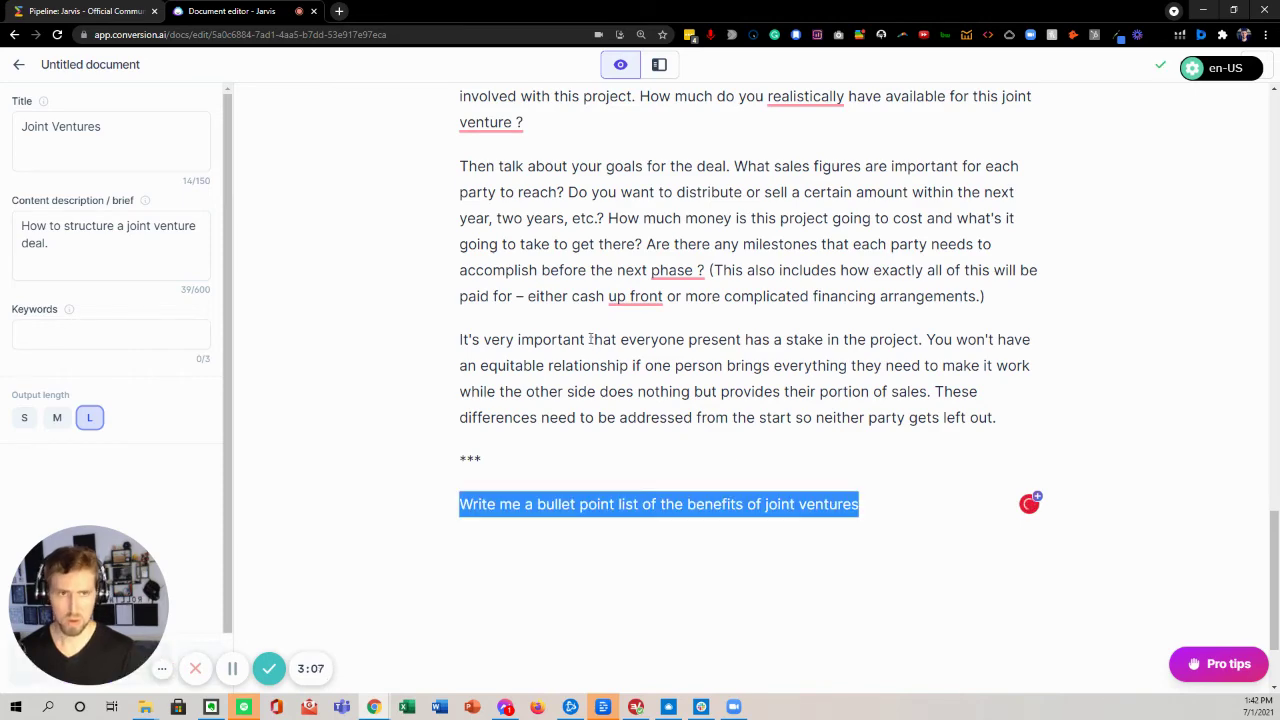
pyautogui.hotkey('ctrl', 'Return')
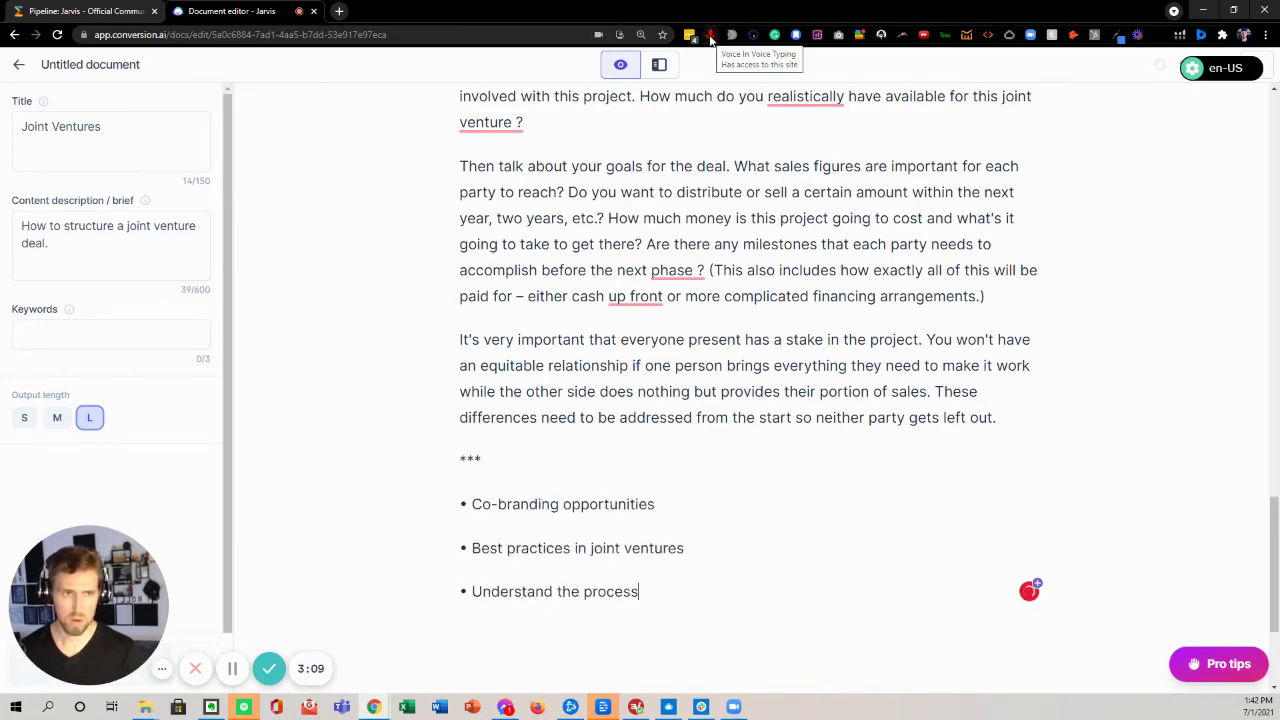
pyautogui.scroll(-2, 483, 300)
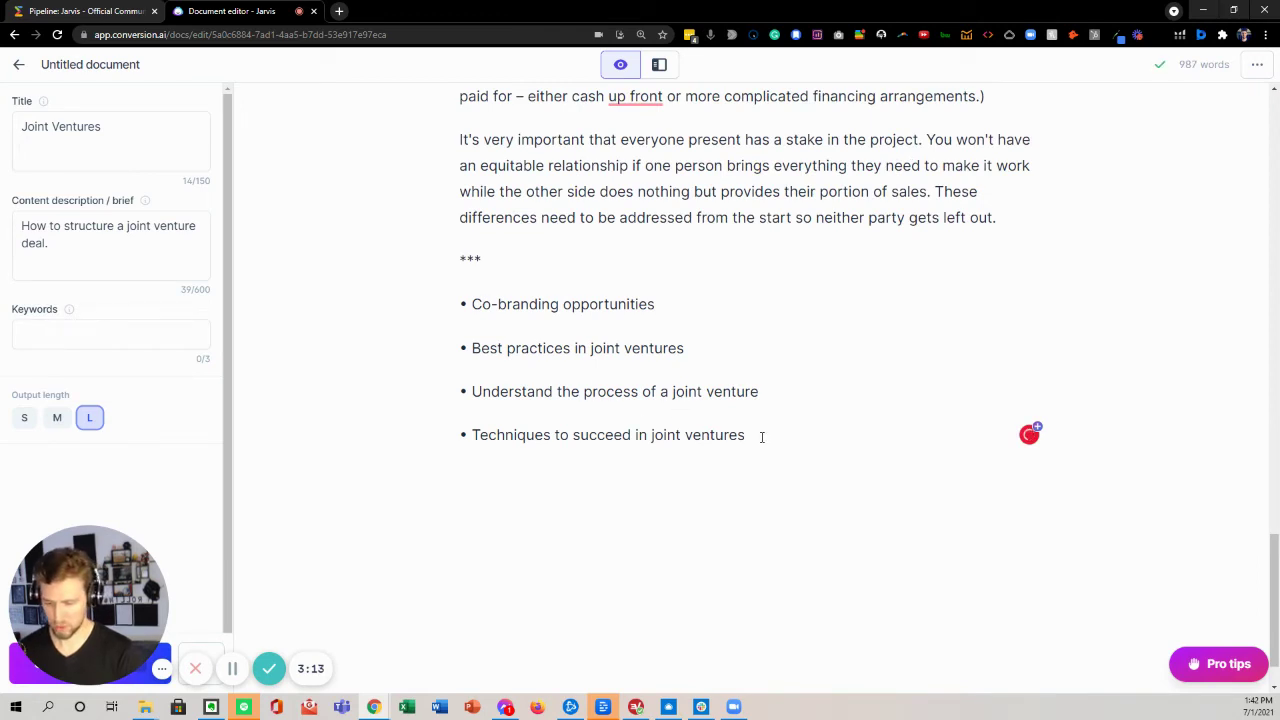
# Try generating a continuation after the bullet list, and remove the generated course description text
pyautogui.hotkey('ctrl', 'Return')
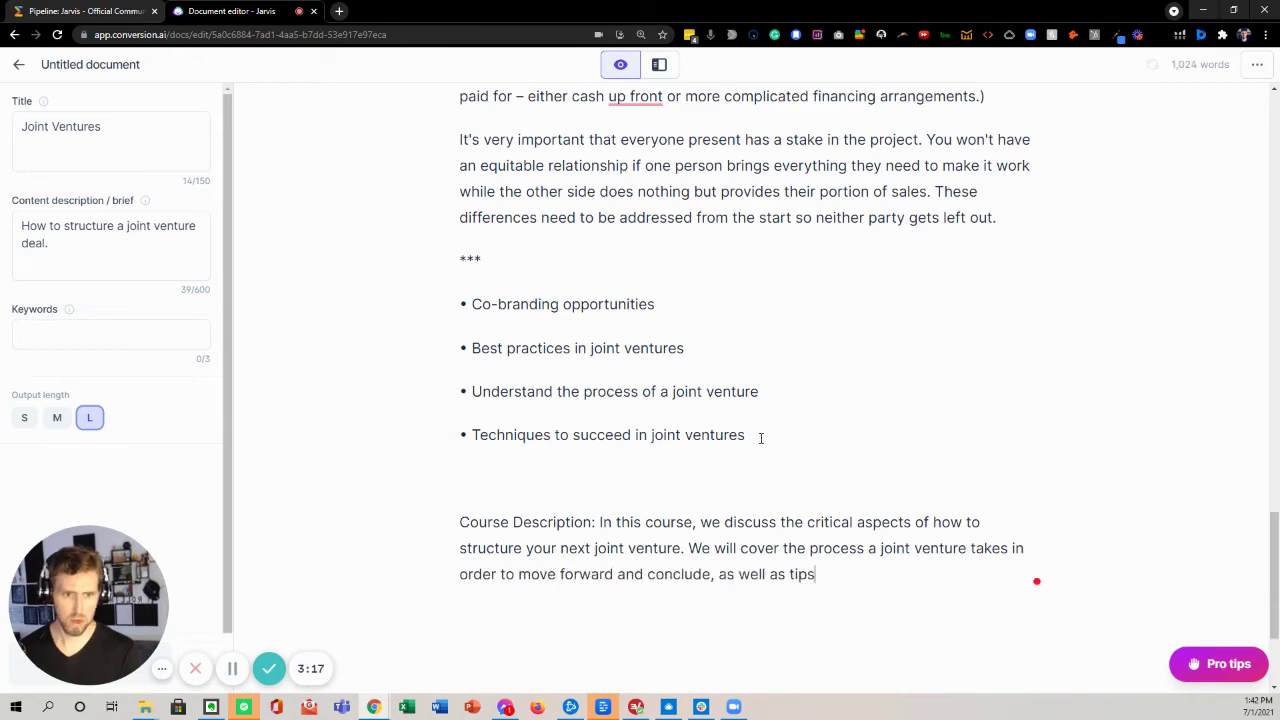
pyautogui.scroll(-2, 760, 440)
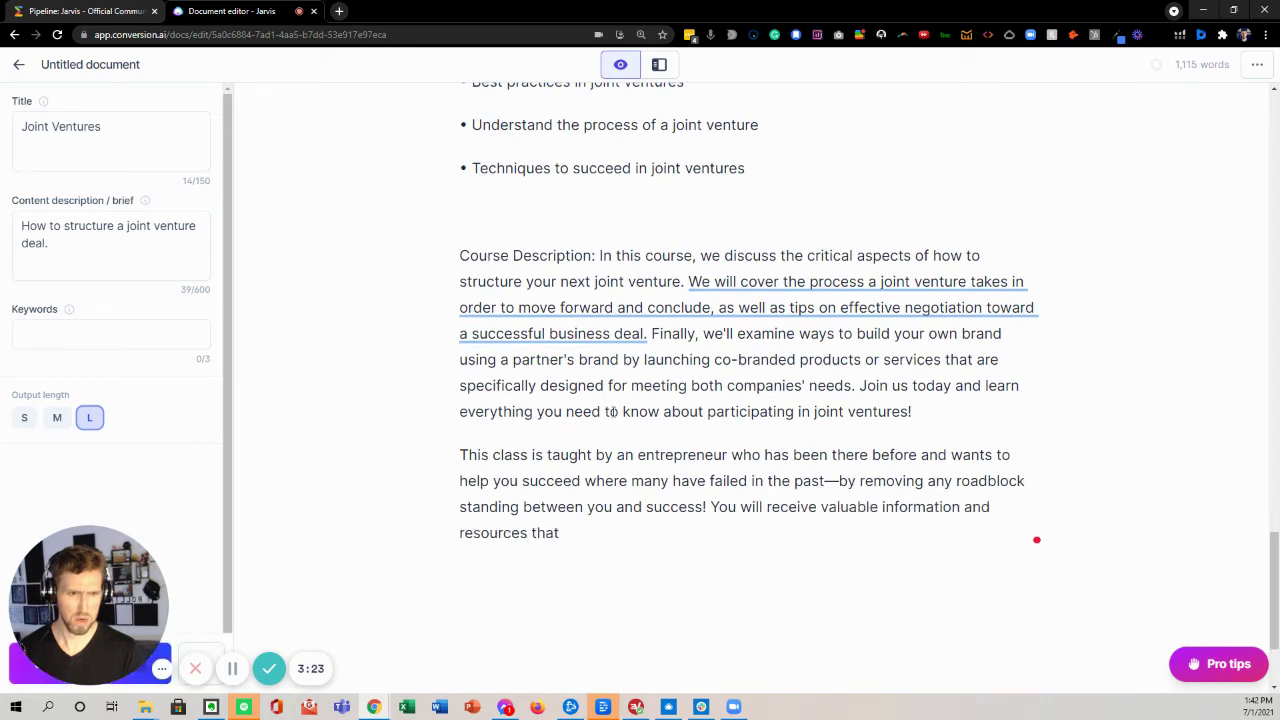
pyautogui.scroll(-2, 613, 411)
pyautogui.moveTo(600, 363); pyautogui.dragTo(436, 218)
pyautogui.press('BackSpace')
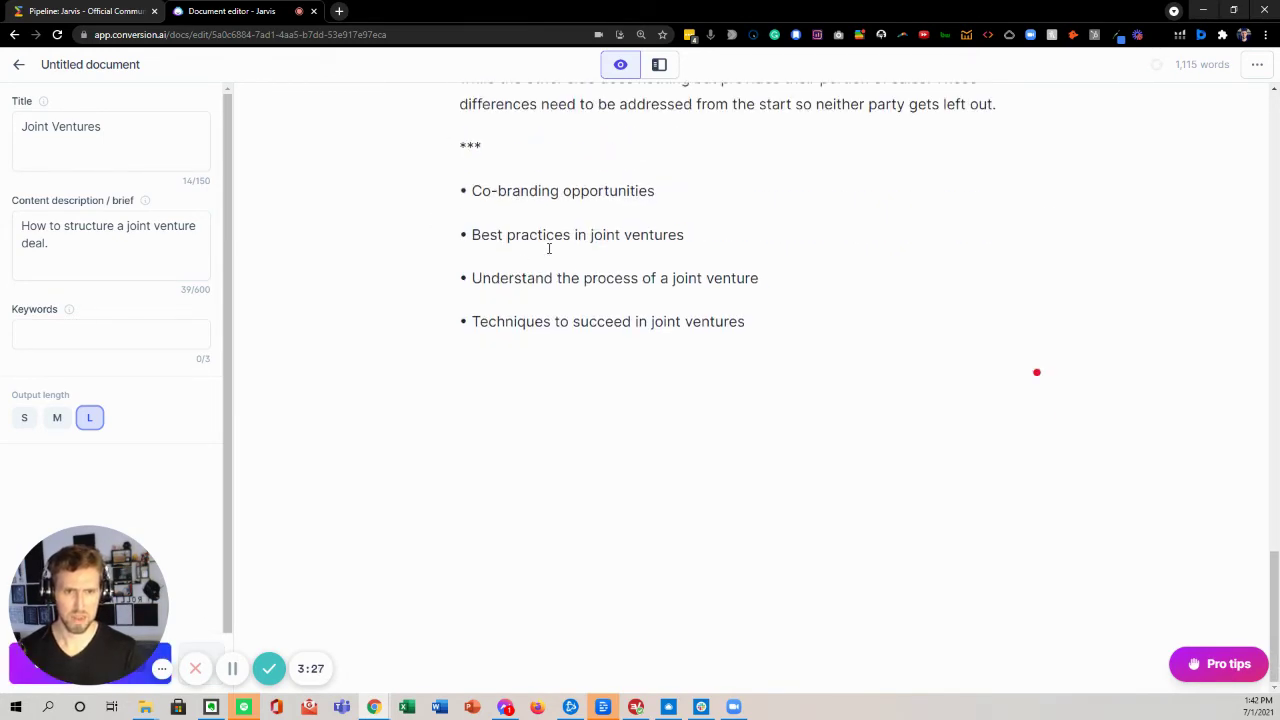
# Dictate and run "Write me a call to action that invites people to join my free workshop on how to set up joint venture deals"
pyautogui.click(711, 35)
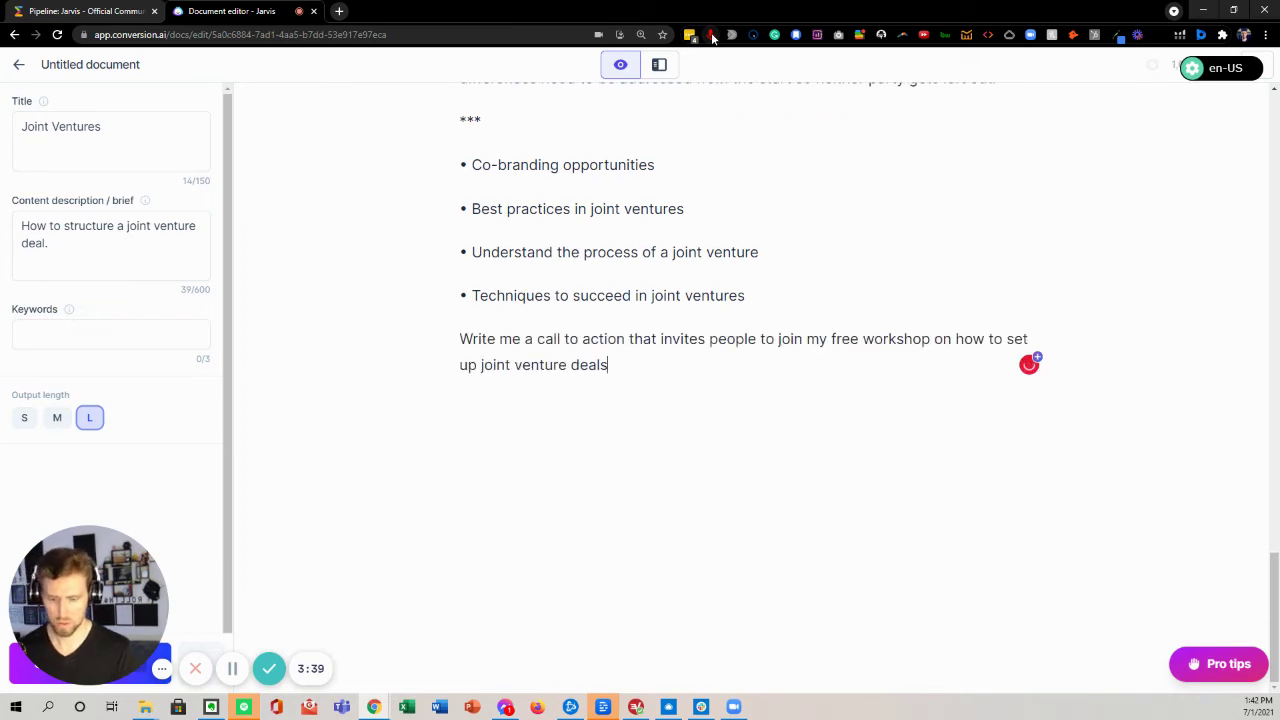
pyautogui.hotkey('ctrl', 'shift', 'Up')
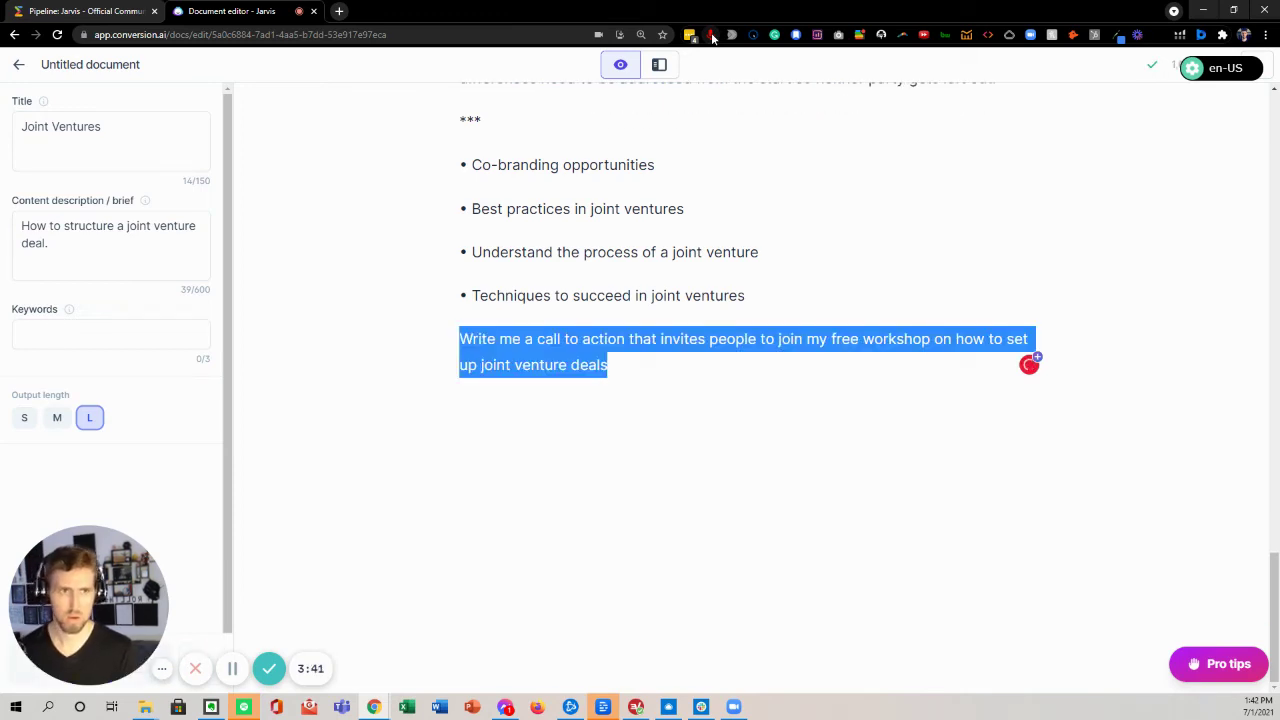
pyautogui.hotkey('ctrl', 'Return')
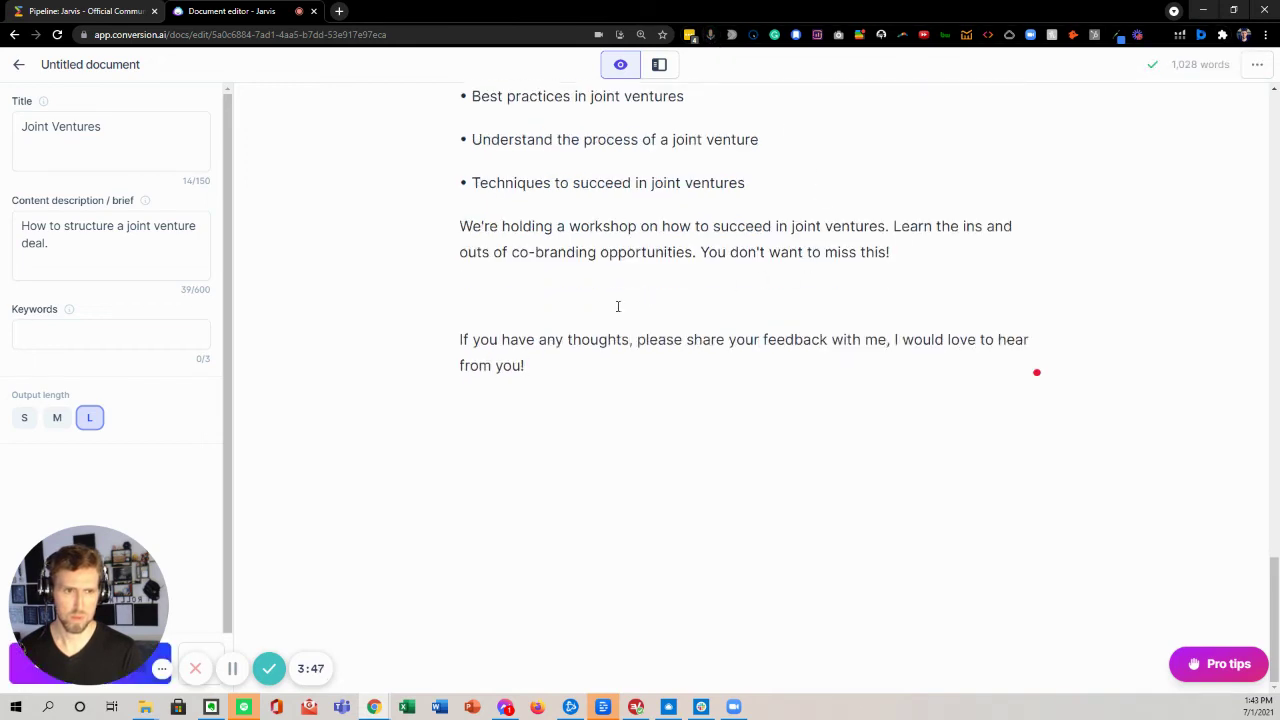
# Delete the generated sentence asking for feedback and the blank line after the workshop call to action
pyautogui.moveTo(578, 363); pyautogui.dragTo(457, 337)
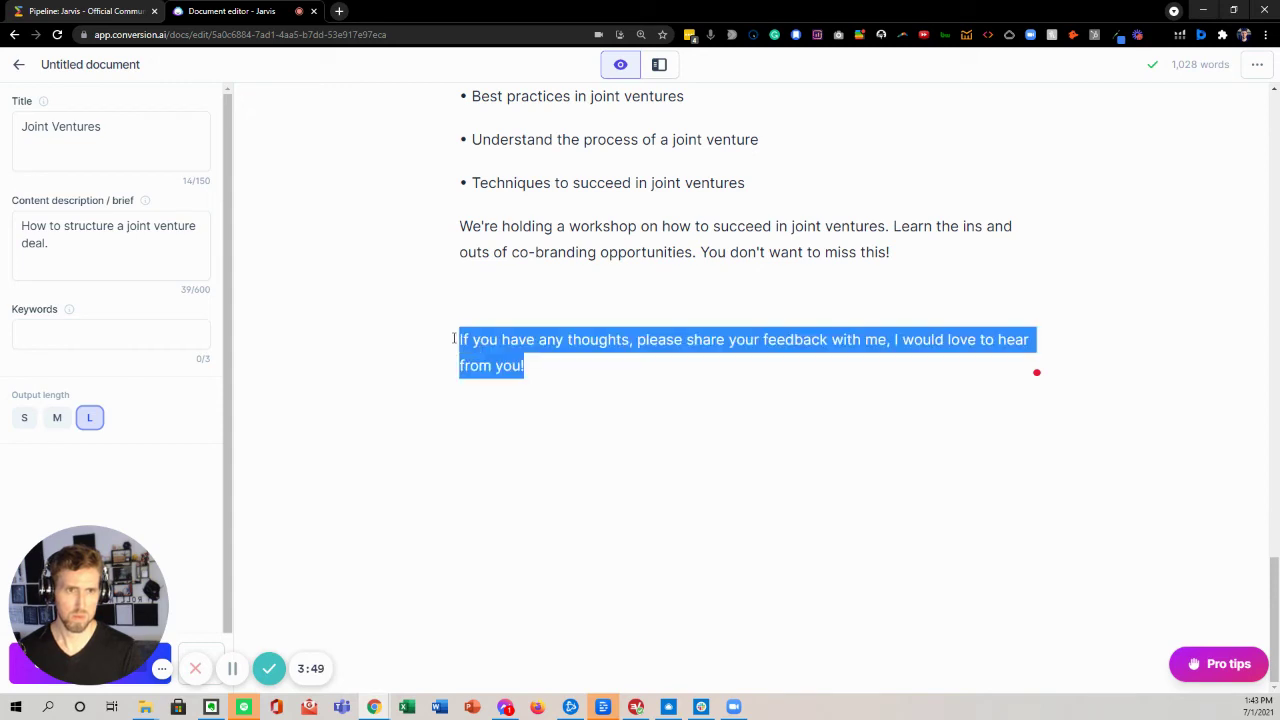
pyautogui.click(552, 298)
pyautogui.moveTo(525, 365); pyautogui.dragTo(457, 337)
pyautogui.press('BackSpace')
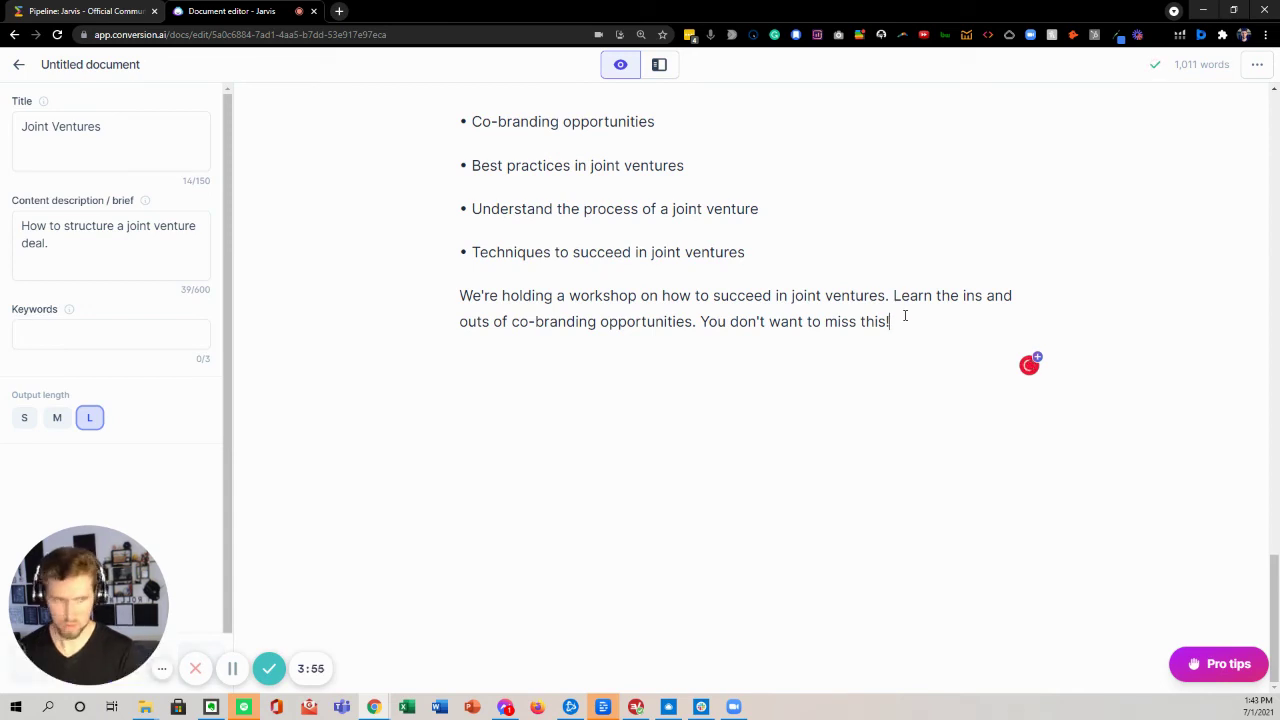
# Extend the call to action with generated text and delete everything from "[ARTICLE ENDS]" onward
pyautogui.hotkey('ctrl', 'Return')
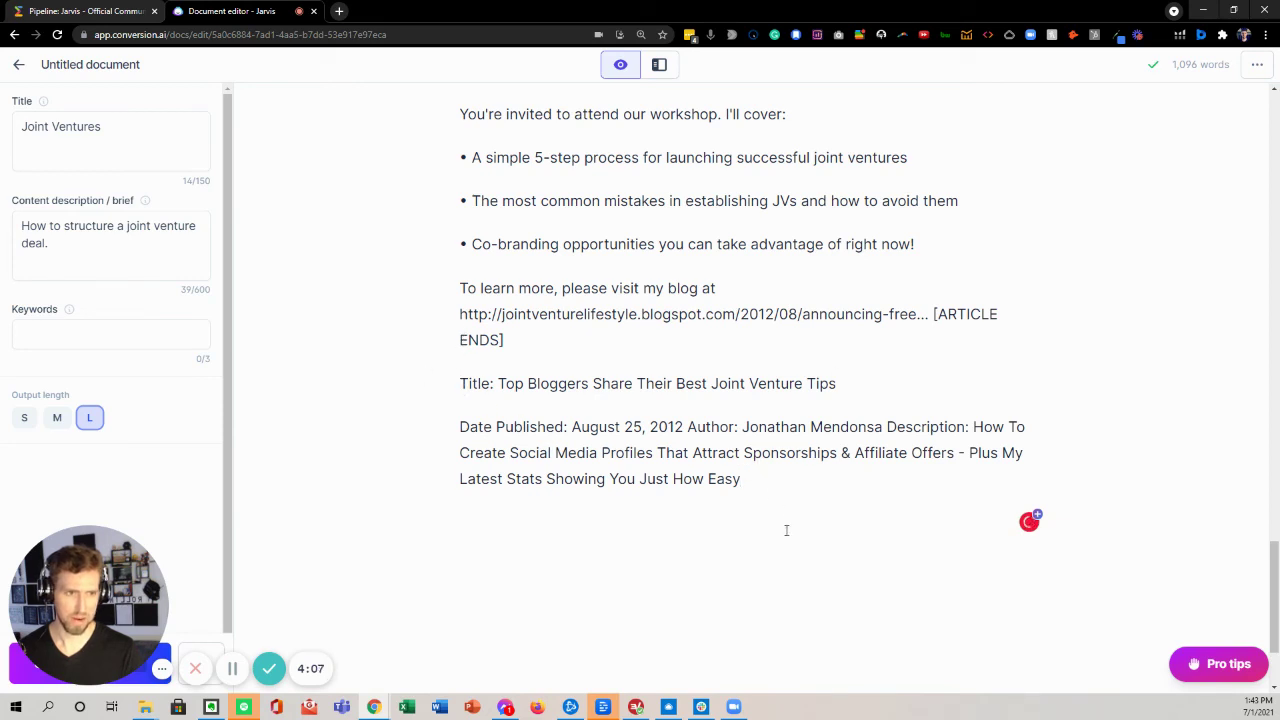
pyautogui.moveTo(786, 524); pyautogui.dragTo(933, 314)
pyautogui.press('BackSpace')
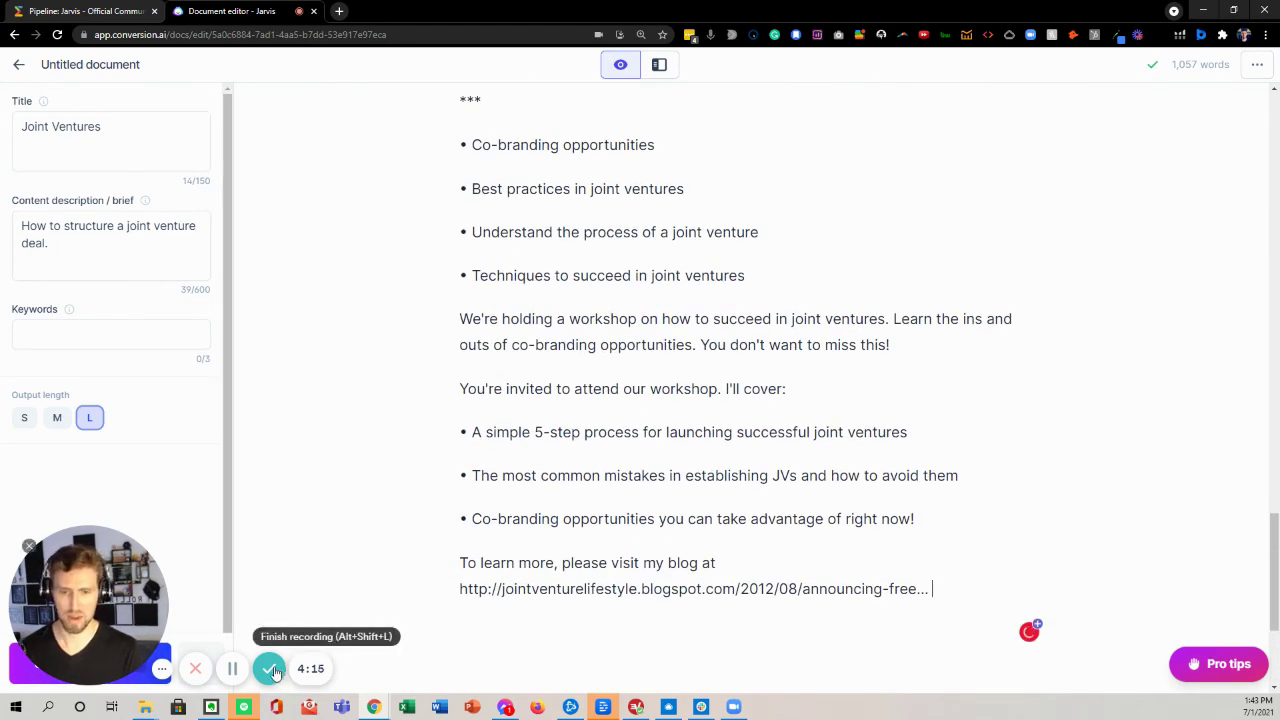
pyautogui.scroll(10, 1037, 163)
pyautogui.scroll(-6, 1037, 163)
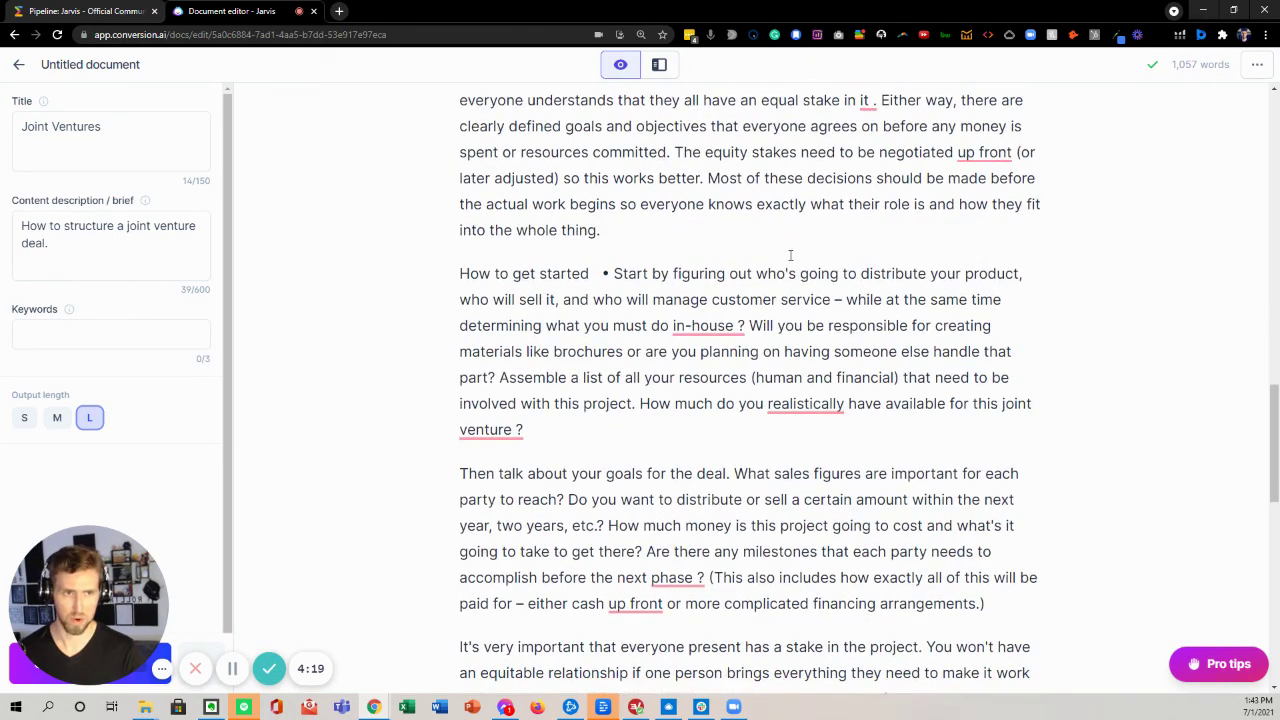
pyautogui.scroll(14, 700, 400)
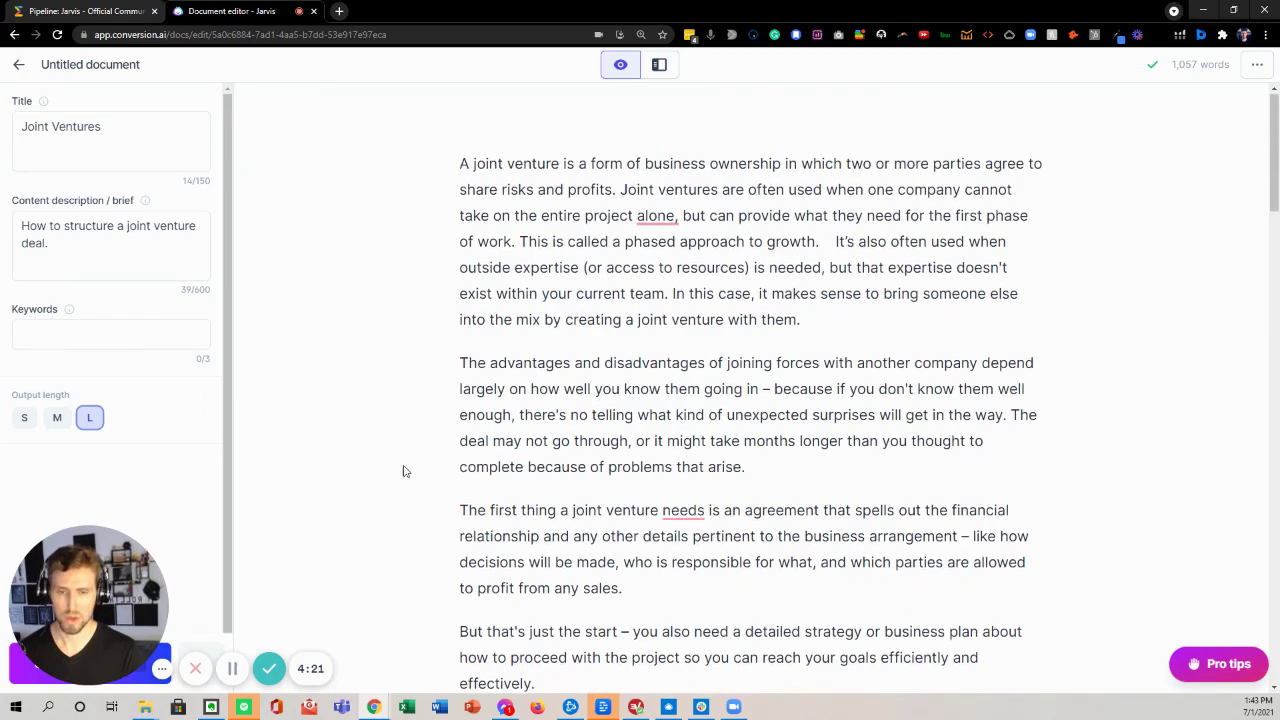